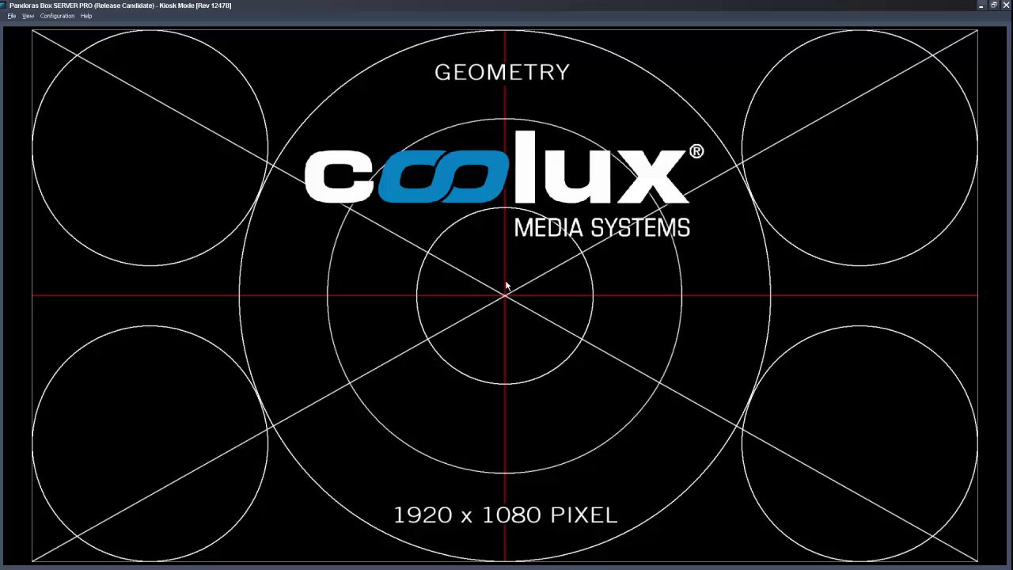
# Step: Show the playlist beside the preview, toggle full screen, and glance through the View menu
pyautogui.moveTo(446, 452)
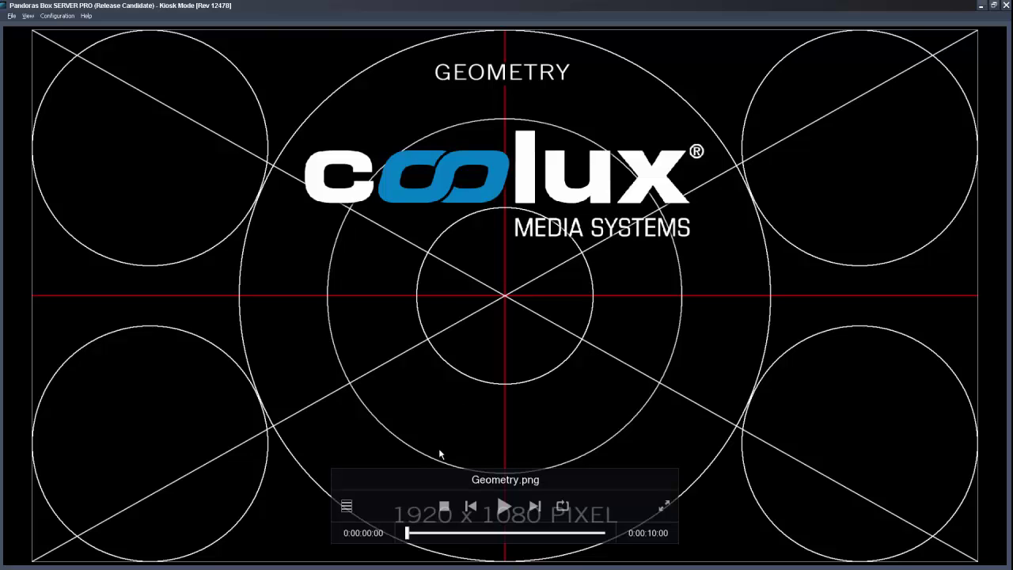
pyautogui.click(347, 507)
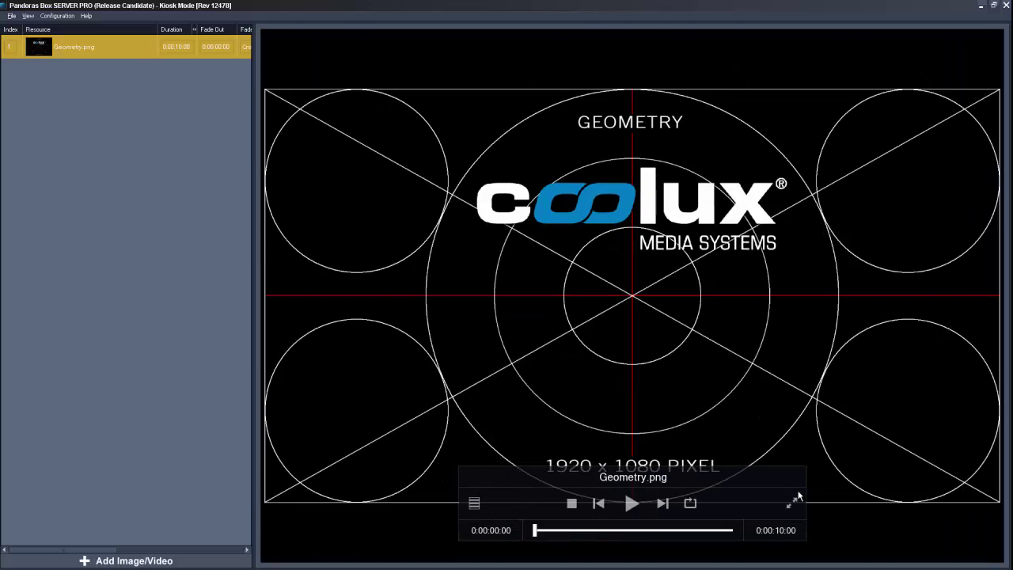
pyautogui.click(792, 505)
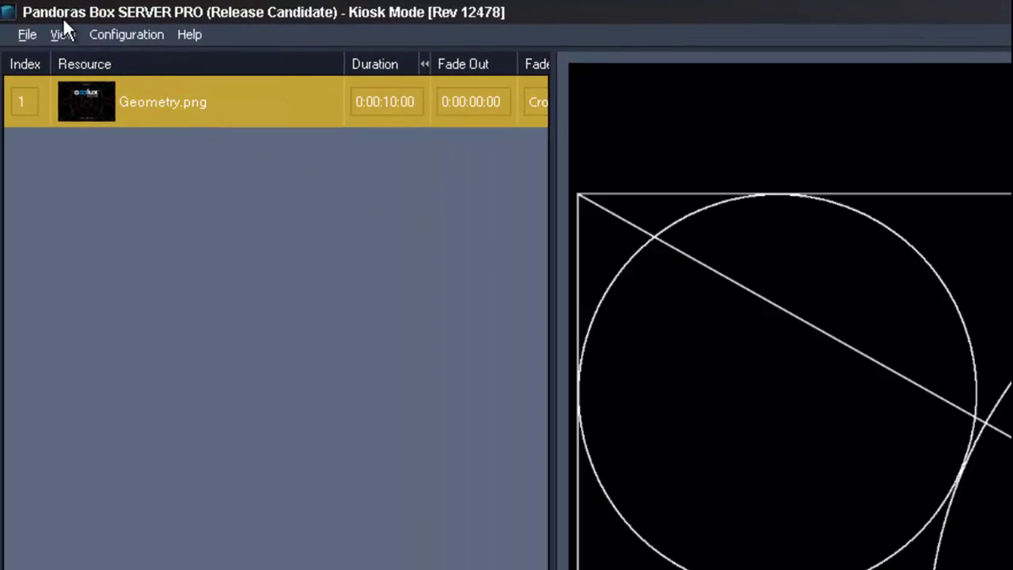
pyautogui.click(63, 35)
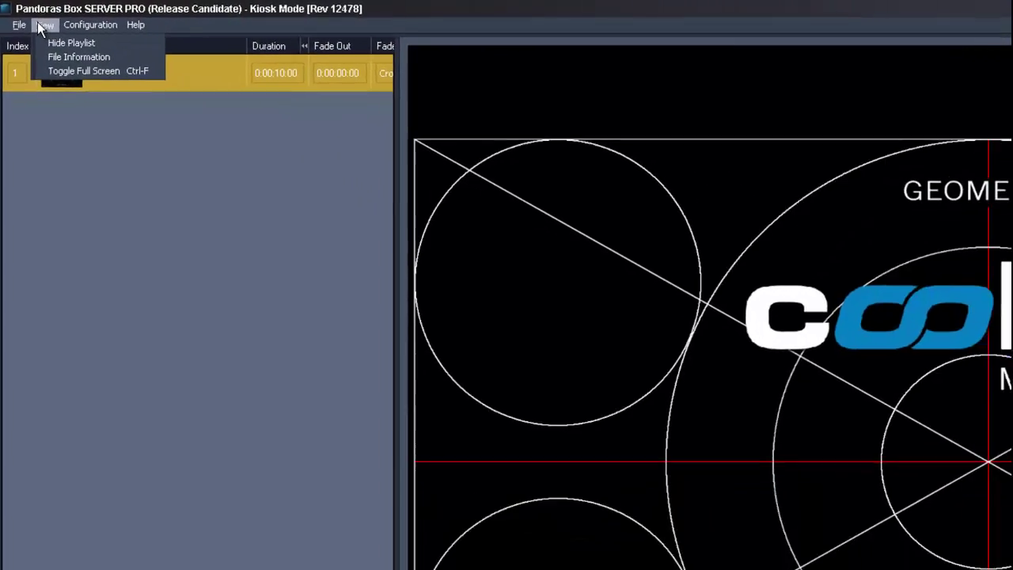
pyautogui.click(62, 48)
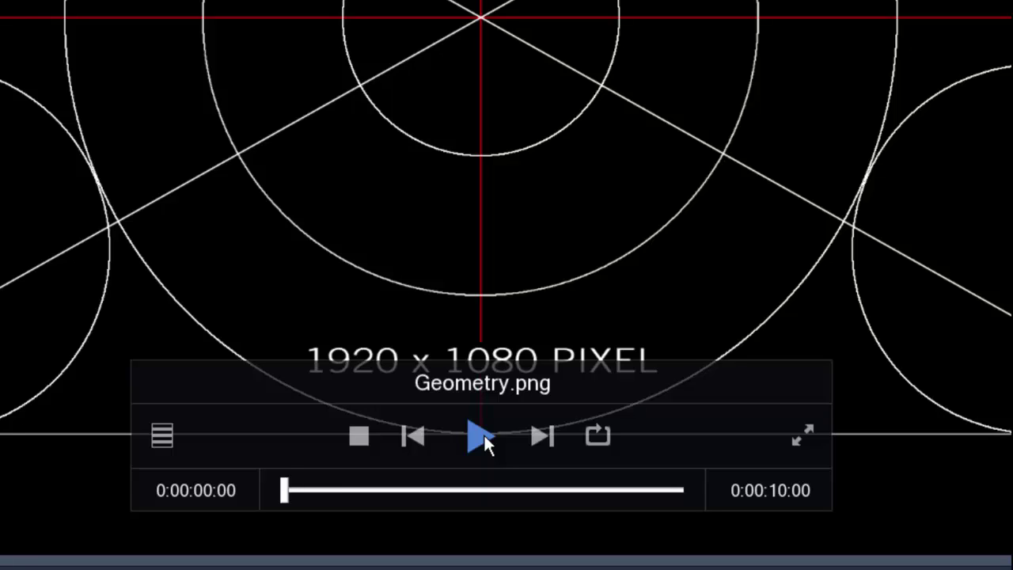
# Step: Play and pause Geometry.png, then seek playback to 0:00:03:08
pyautogui.click(484, 433)
pyautogui.click(484, 436)
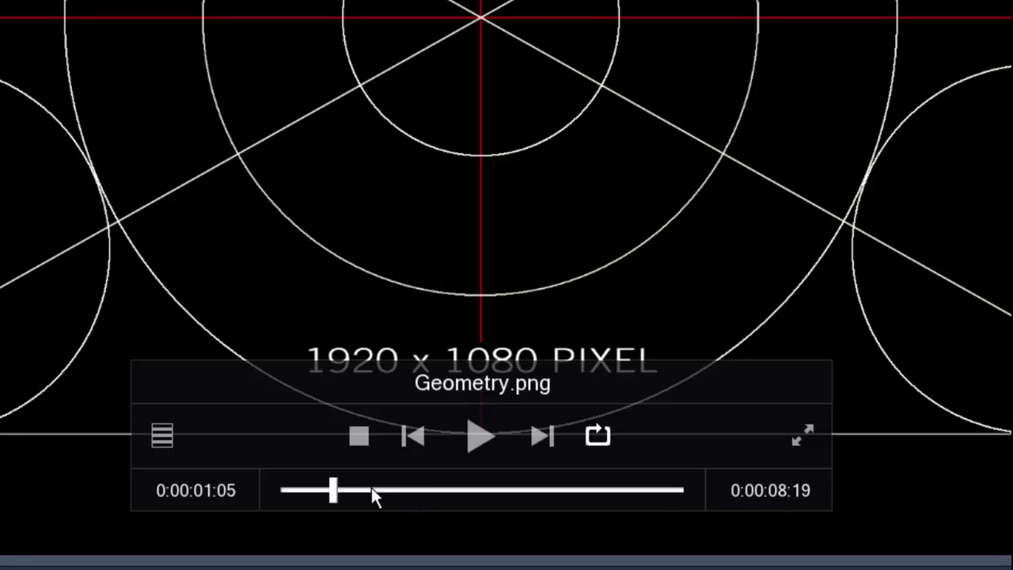
pyautogui.click(415, 490)
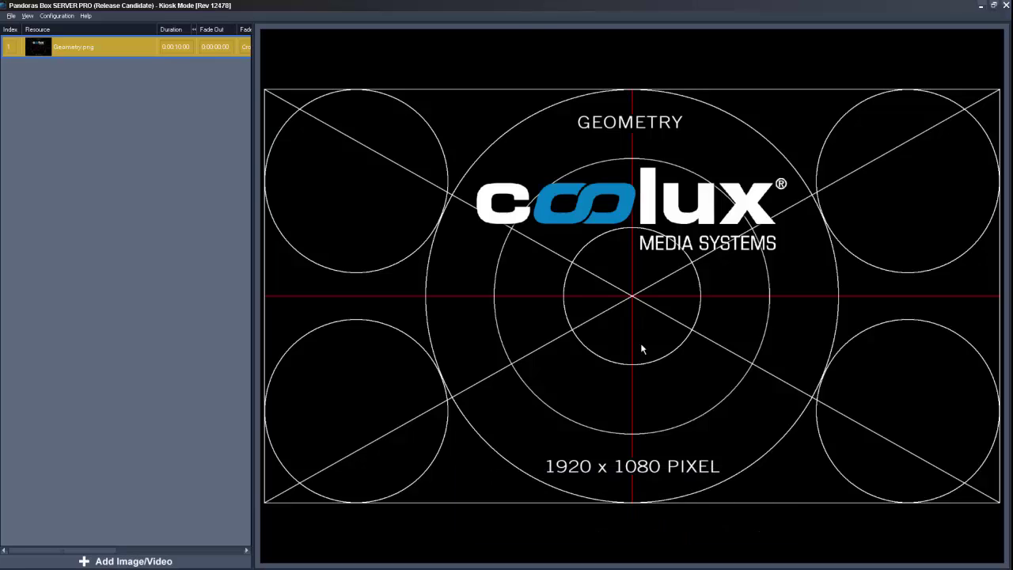
# Step: Add Christie_Boxer_Specs.mpv as the second playlist entry and load it into the preview
pyautogui.moveTo(633, 361)
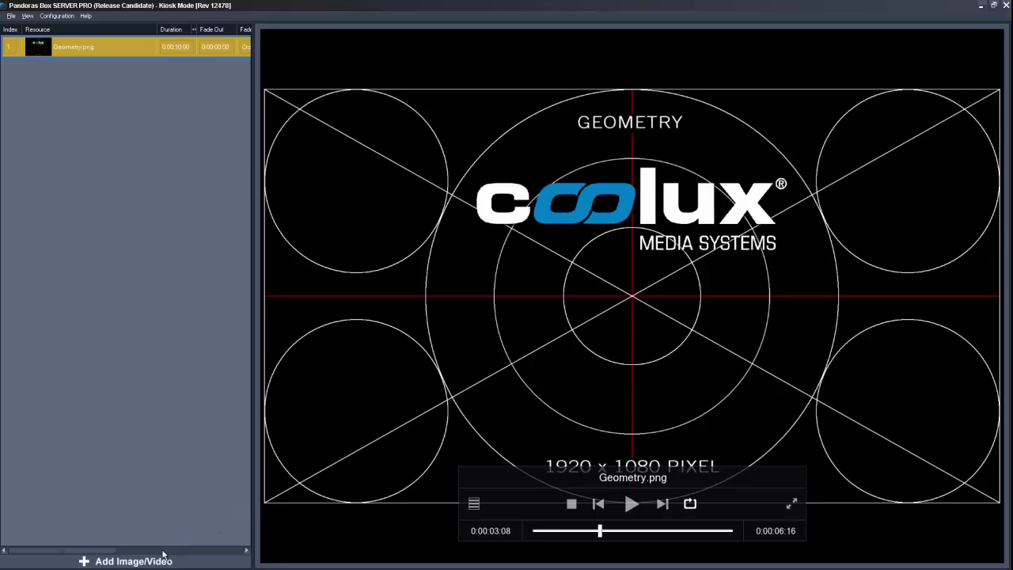
pyautogui.click(133, 561)
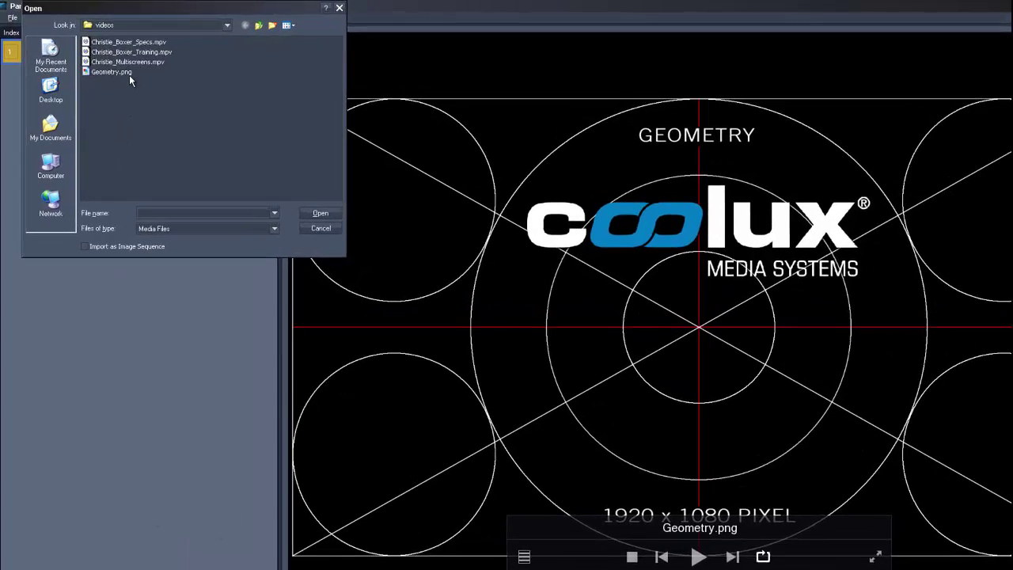
pyautogui.doubleClick(178, 55)
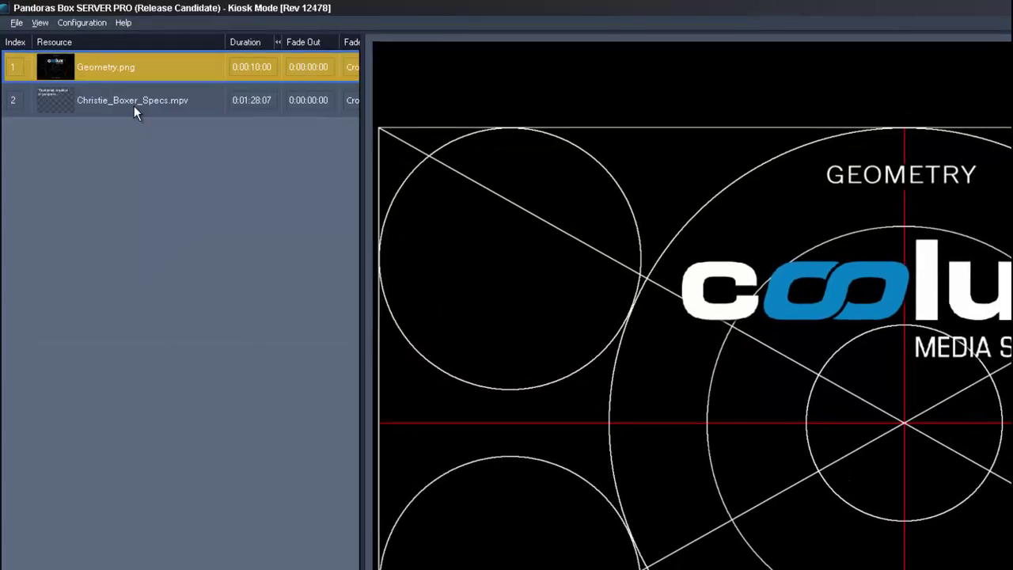
pyautogui.click(137, 106)
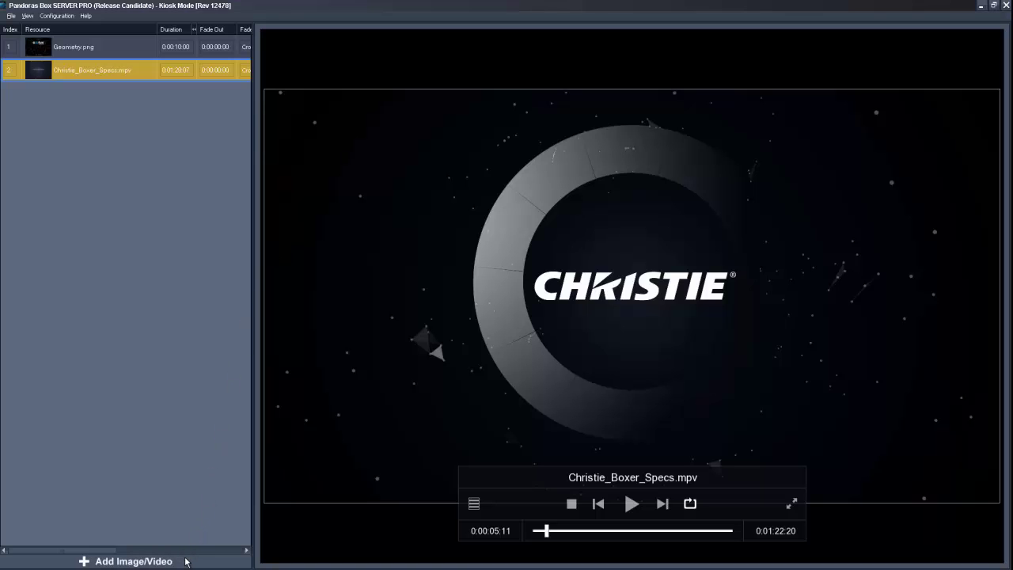
# Step: Import Christie_Boxer_Training.mpv and Christie_Multiscreens.mpv together through the Ctrl+O file browser
pyautogui.hotkey('ctrl', 'o')
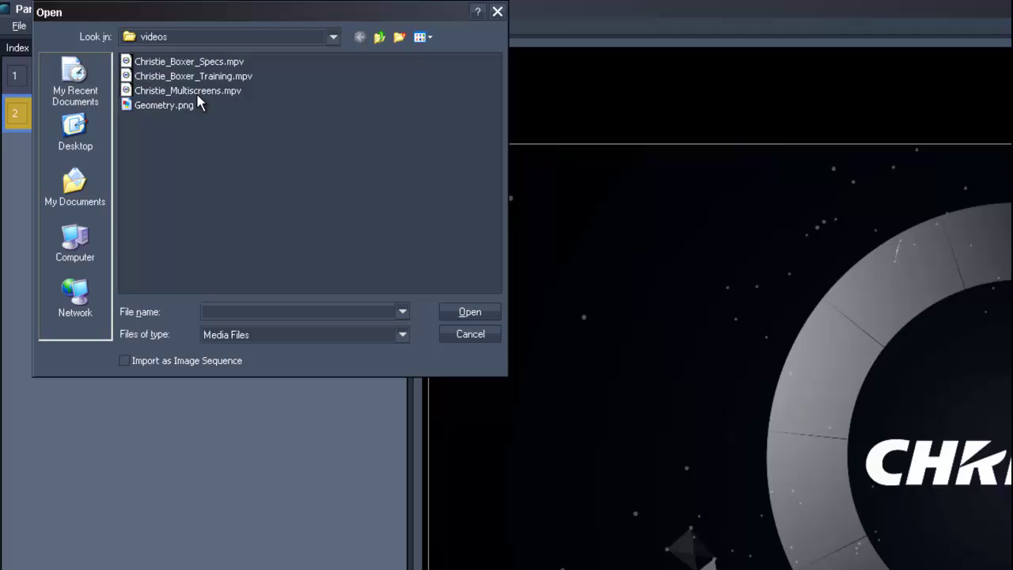
pyautogui.click(199, 77)
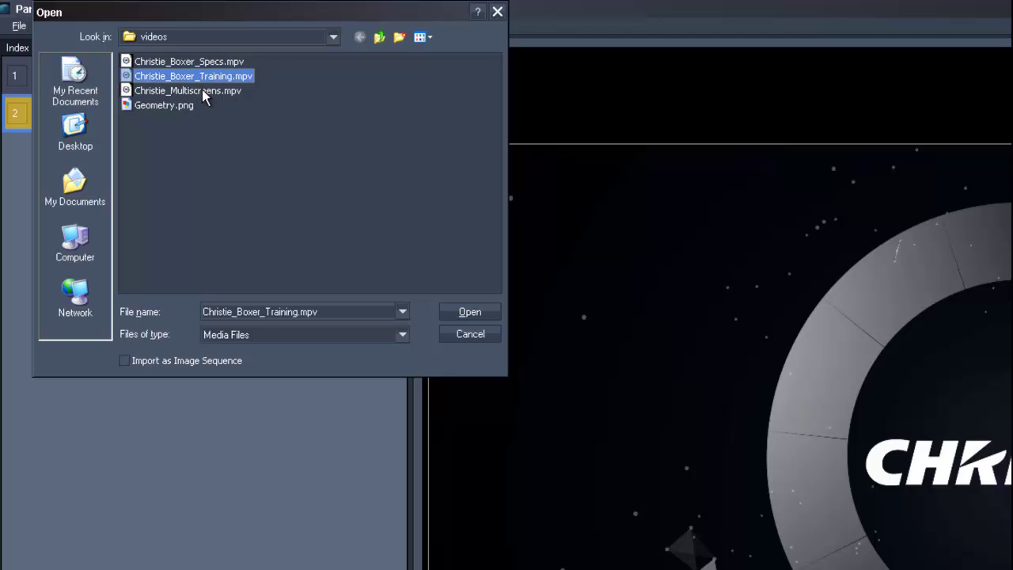
pyautogui.keyDown('ctrl'); pyautogui.click(203, 90); pyautogui.keyUp('ctrl')
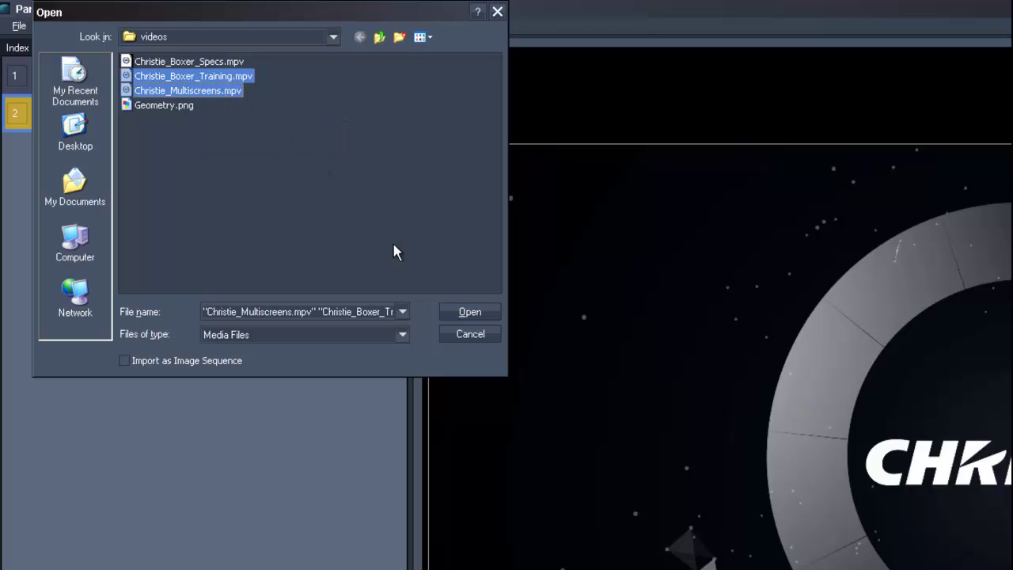
pyautogui.click(460, 311)
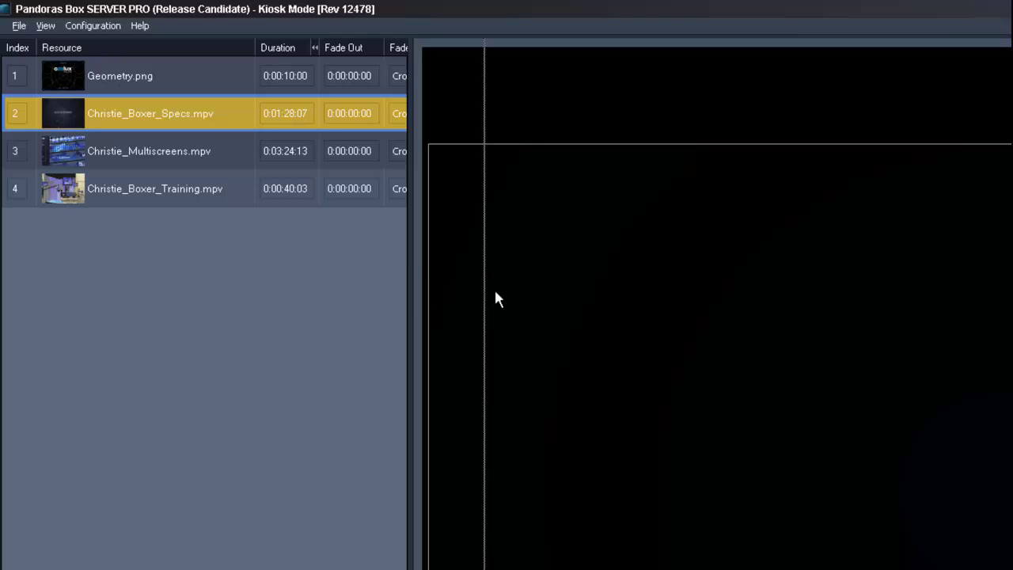
# Step: Drag the playlist splitter right to reveal the Fade FX, In, Out and Notes columns
pyautogui.moveTo(924, 318); pyautogui.dragTo(942, 319)
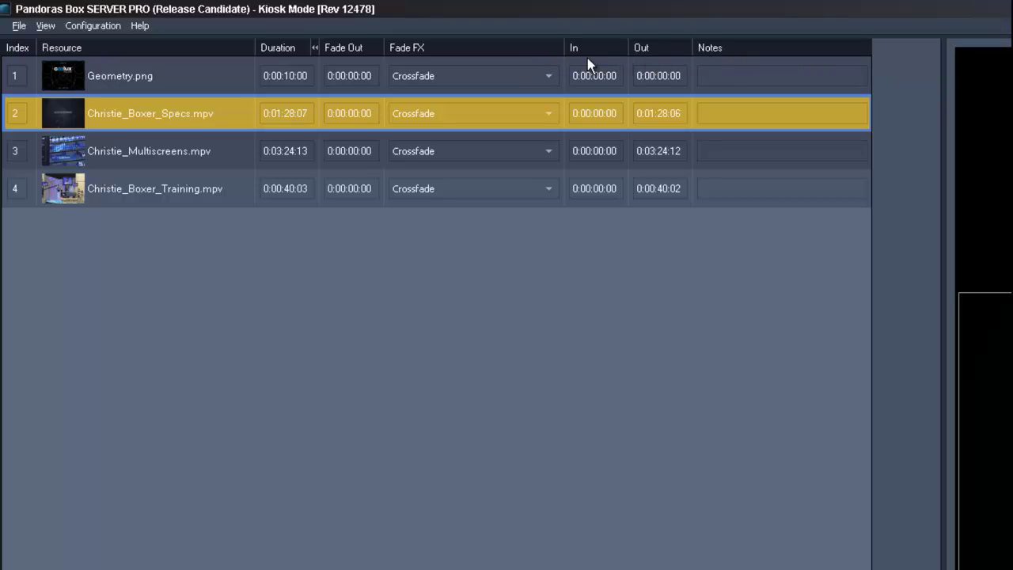
# Step: Set Christie_Boxer_Specs.mpv's fade-out time to 0:00:10:00 (1000)
pyautogui.click(346, 114)
pyautogui.write('1000')
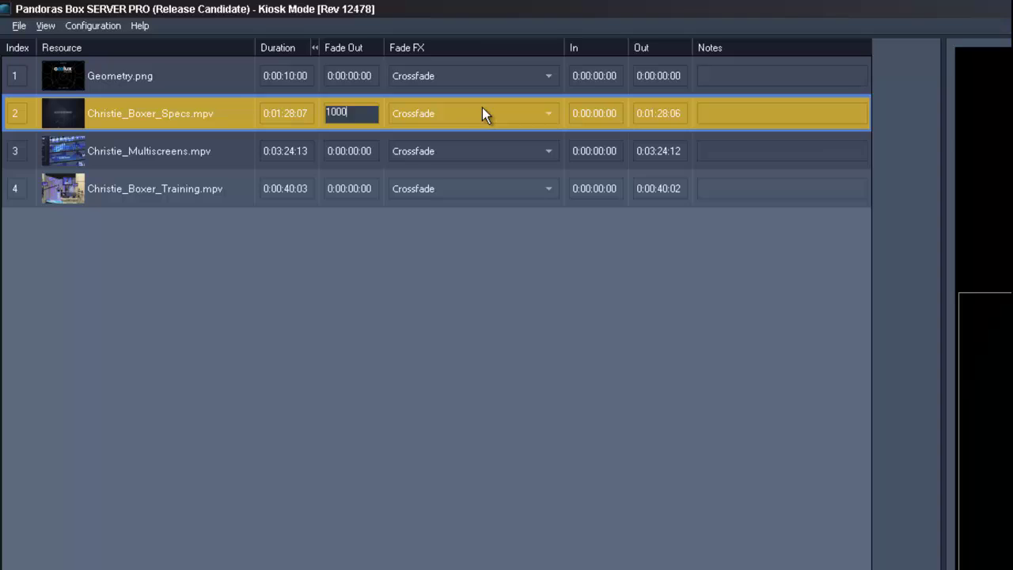
pyautogui.press('Return')
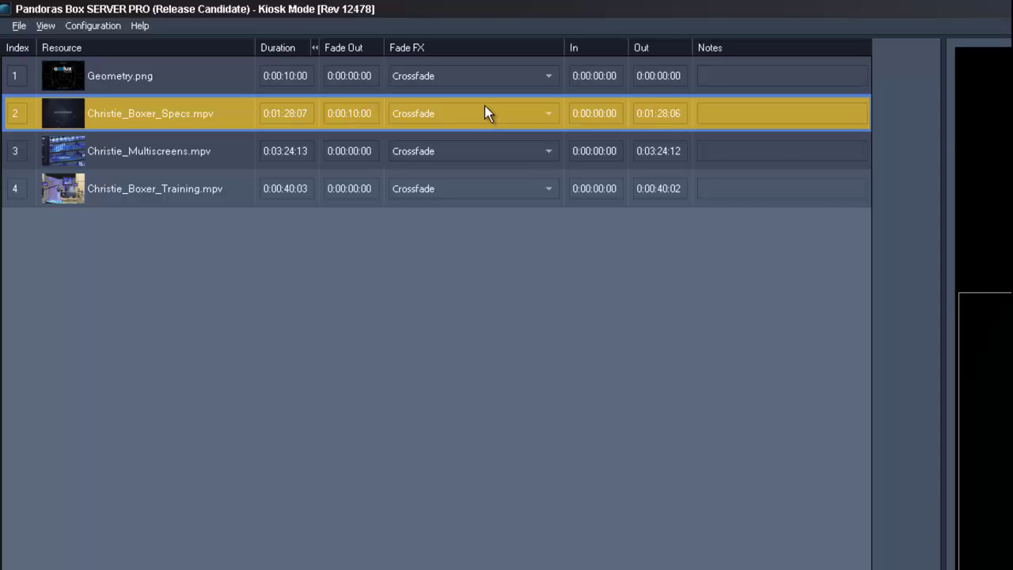
# Step: Choose TransitionFX 121 as entry 2's Fade FX instead of Crossfade
pyautogui.click(549, 114)
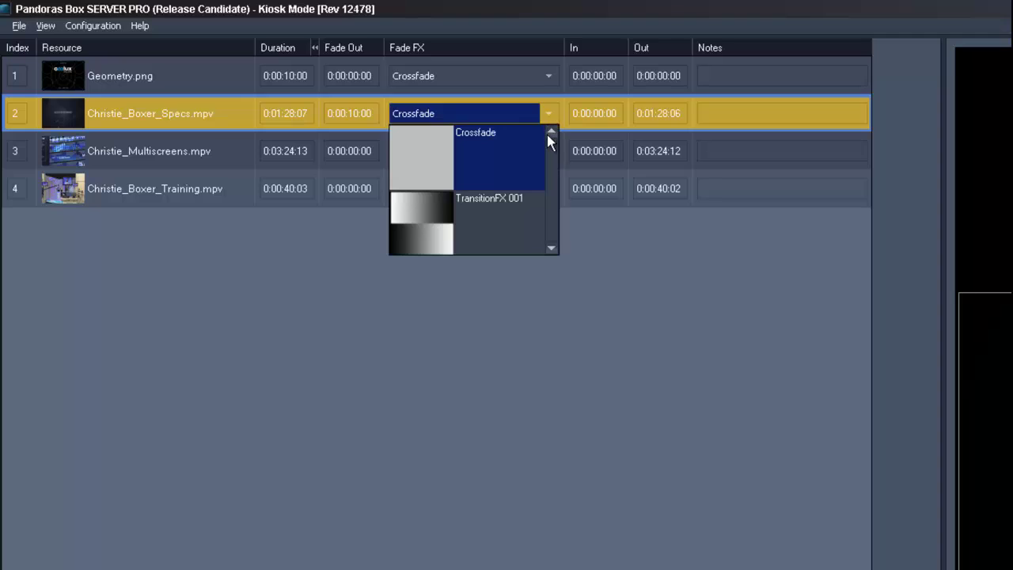
pyautogui.moveTo(550, 141); pyautogui.dragTo(541, 188)
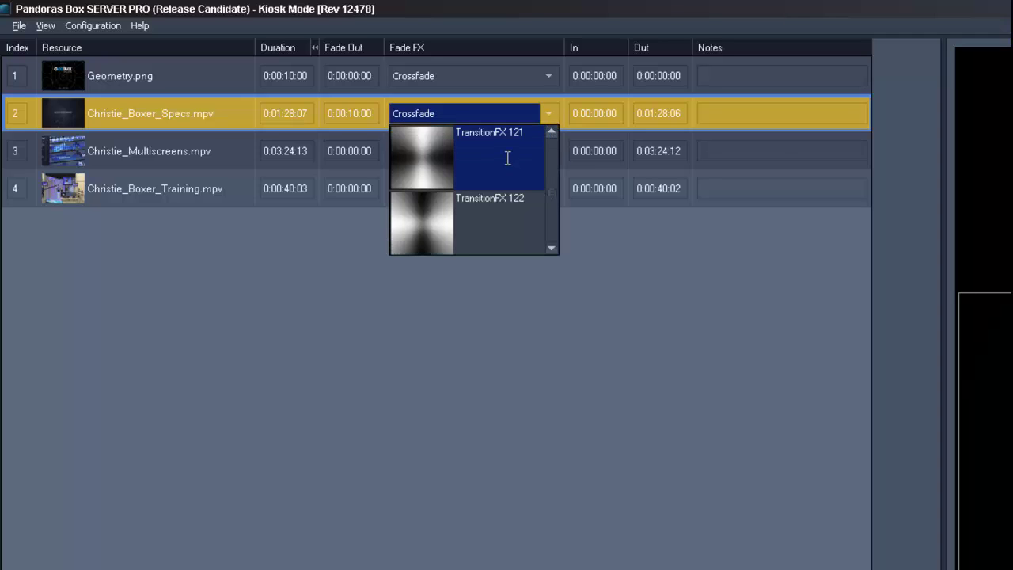
pyautogui.click(508, 159)
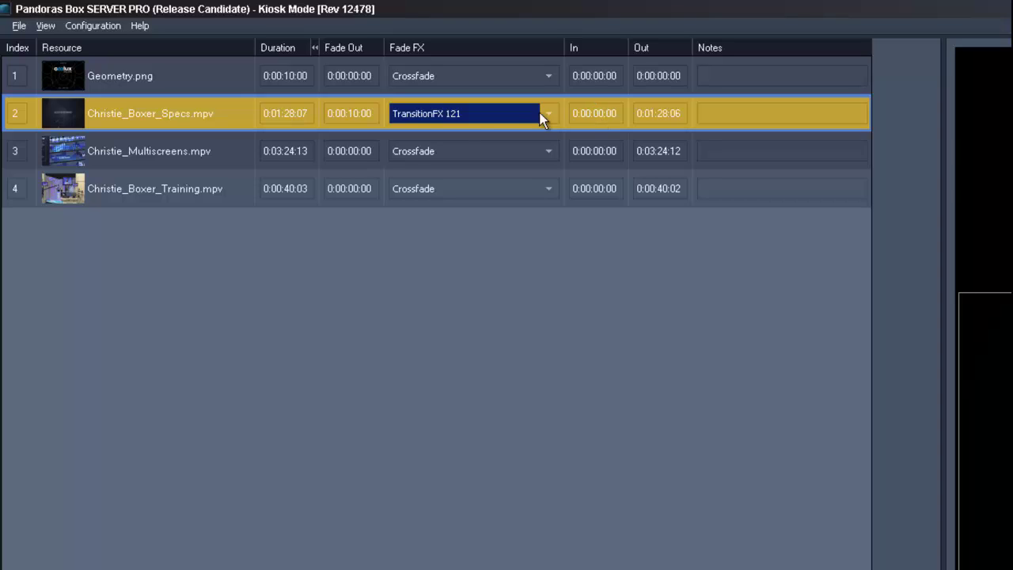
# Step: Give Christie_Boxer_Specs.mpv duration 0:01:00:00, in point 0:00:20:00 and out point 4000
pyautogui.click(274, 112)
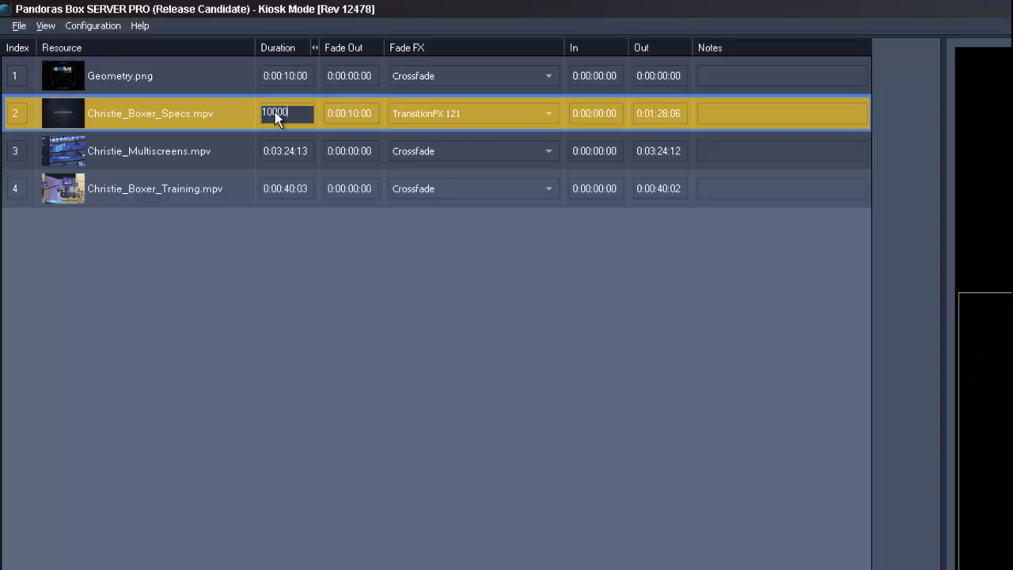
pyautogui.press('Return')
pyautogui.click(598, 112)
pyautogui.write('20')
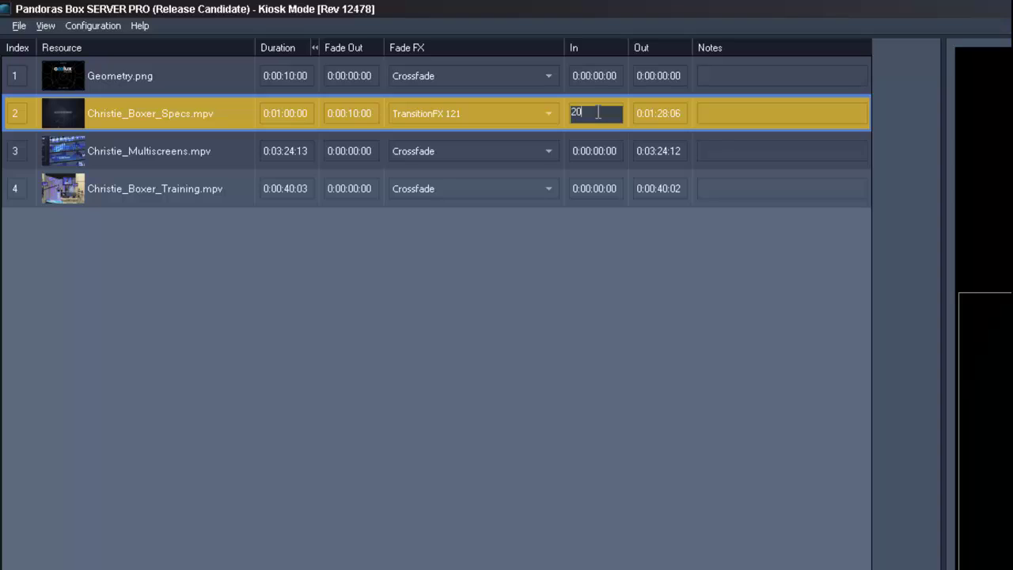
pyautogui.write(':00')
pyautogui.press('Return')
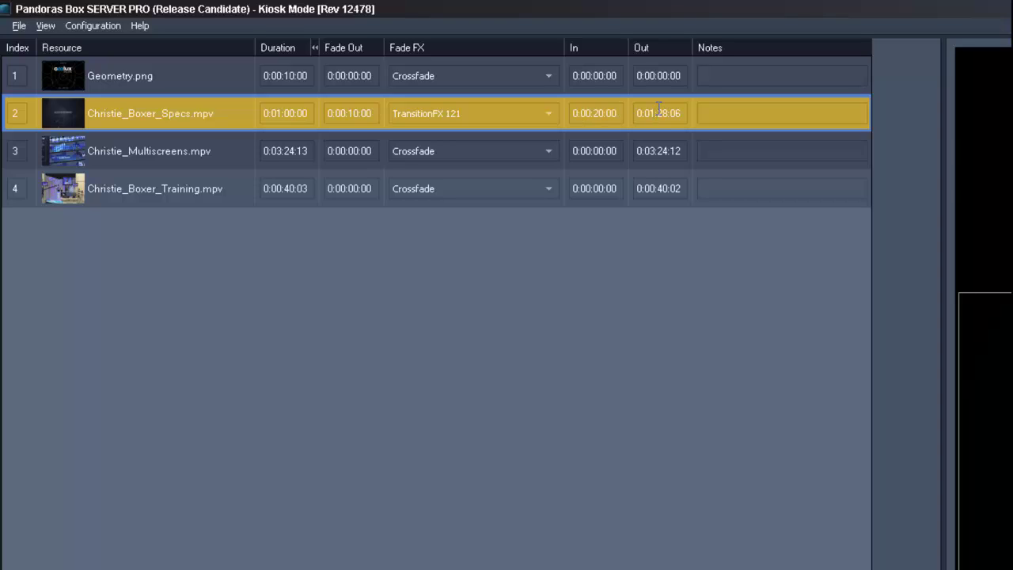
pyautogui.click(659, 109)
pyautogui.write('40')
pyautogui.write('00')
# Step: Apply Adopt In/Out-Duration to Christie_Boxer_Specs.mpv so its duration becomes 0:00:20:01
pyautogui.rightClick(169, 116)
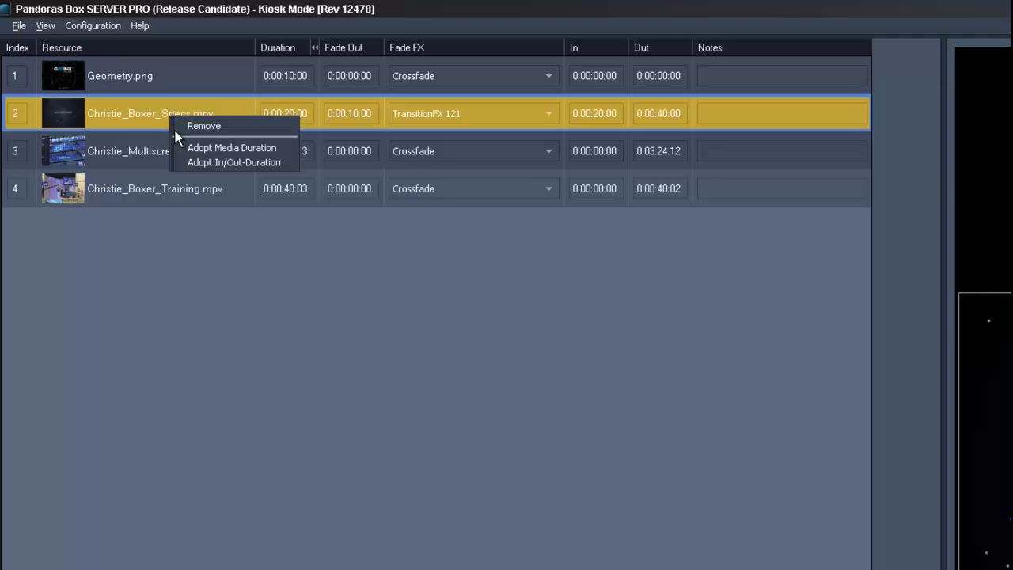
pyautogui.click(190, 149)
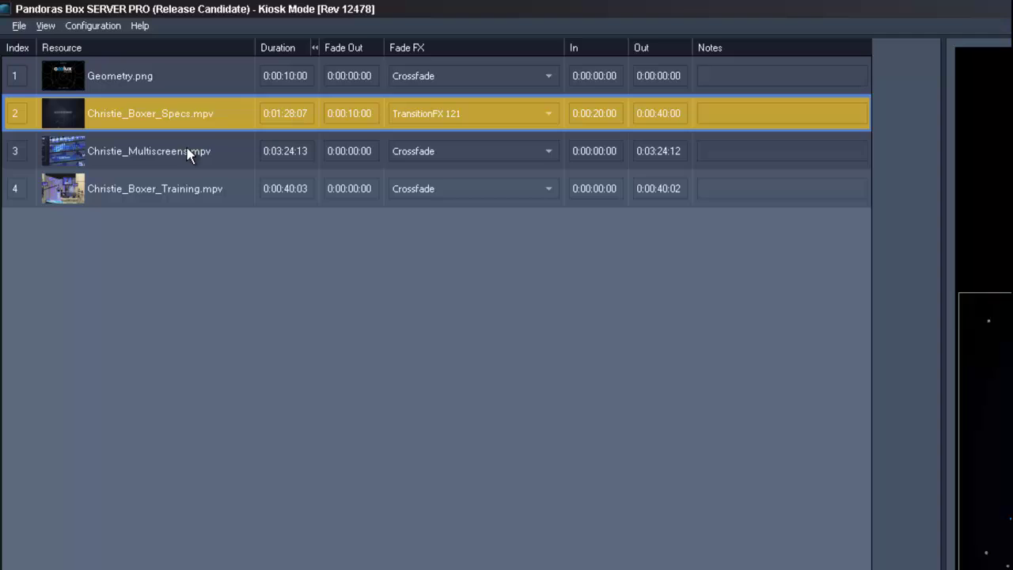
pyautogui.rightClick(204, 120)
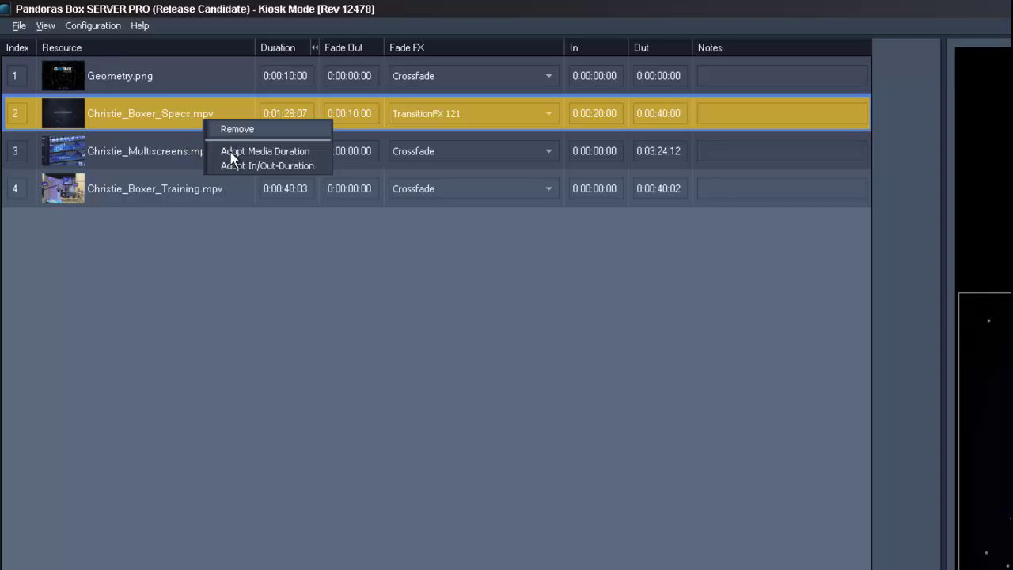
pyautogui.click(234, 166)
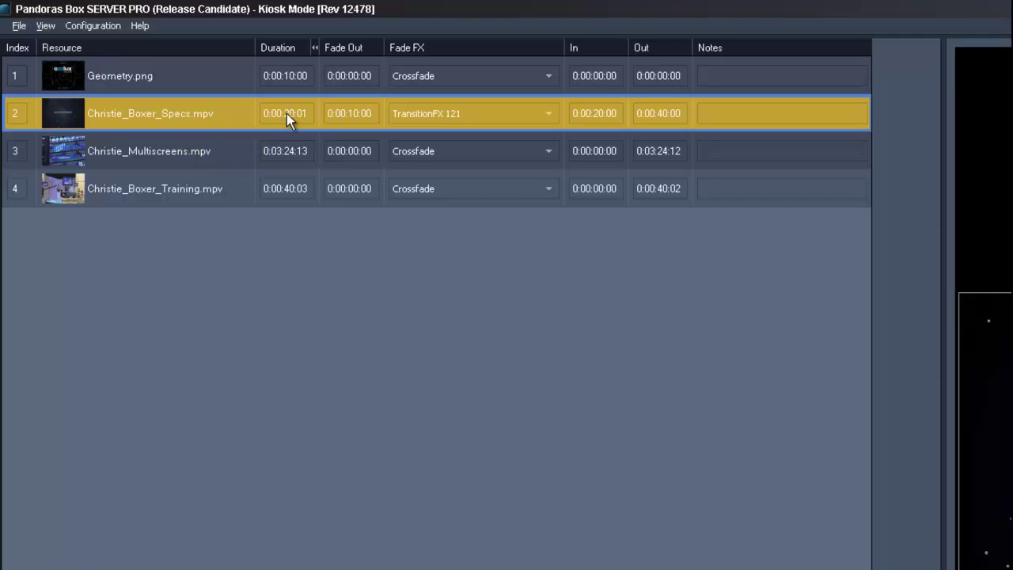
pyautogui.rightClick(192, 111)
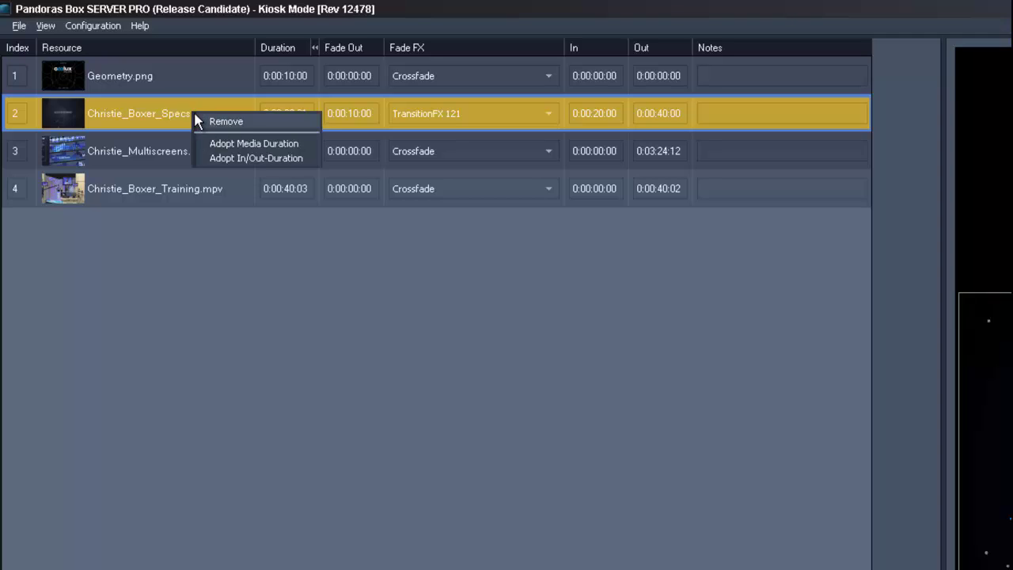
pyautogui.click(148, 113)
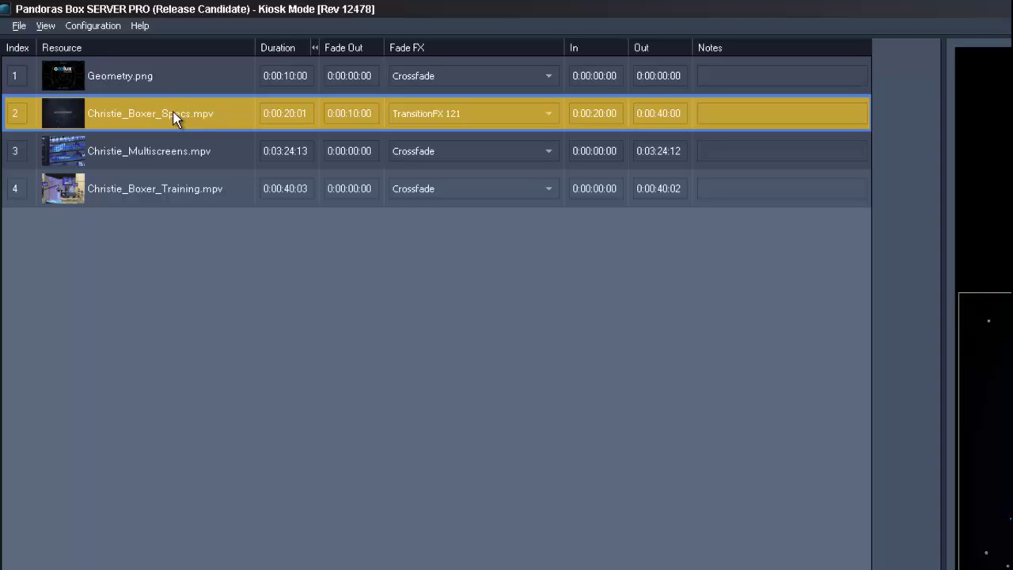
# Step: Open Output Setup from the File > Configuration menu
pyautogui.click(19, 31)
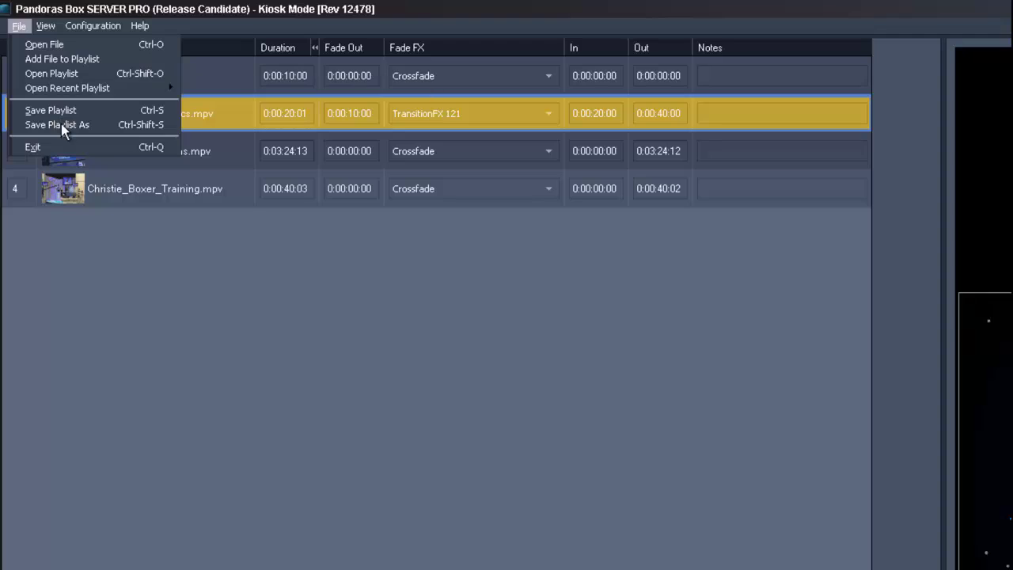
pyautogui.moveTo(103, 21)
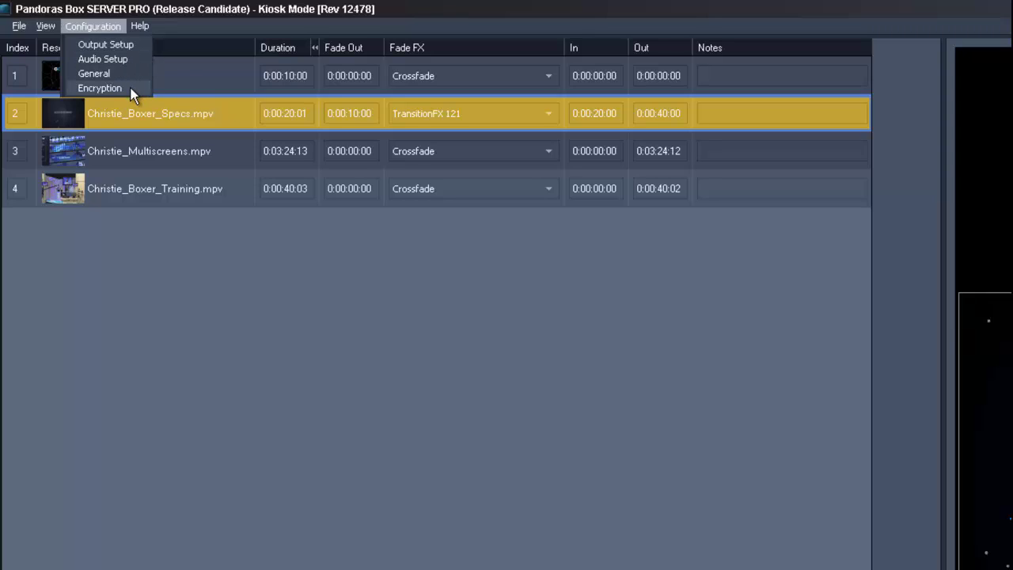
pyautogui.click(131, 46)
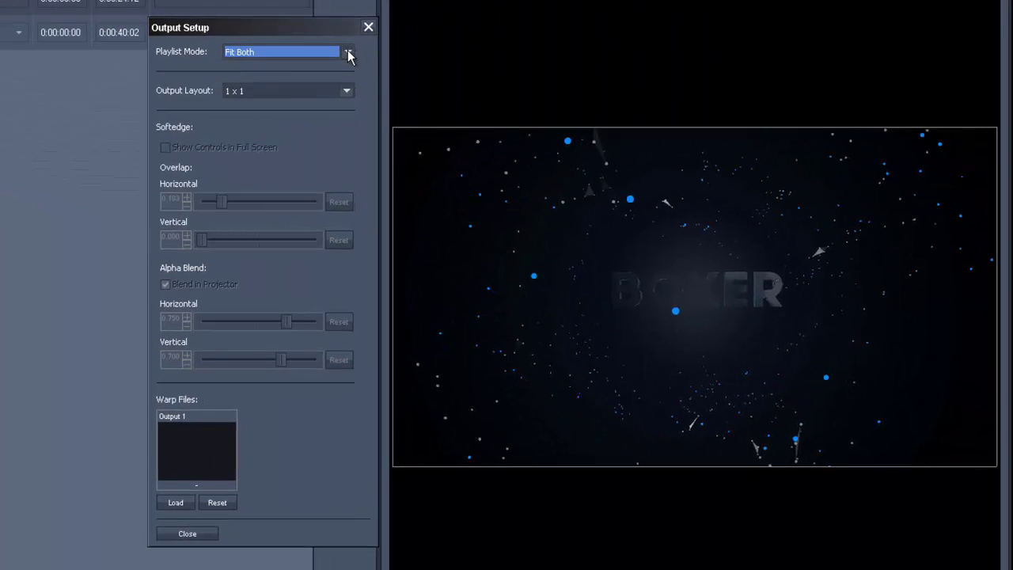
# Step: Set Output Layout to 2 x 1, enable Show Controls in Full Screen, disable Blend in Projector
pyautogui.click(348, 52)
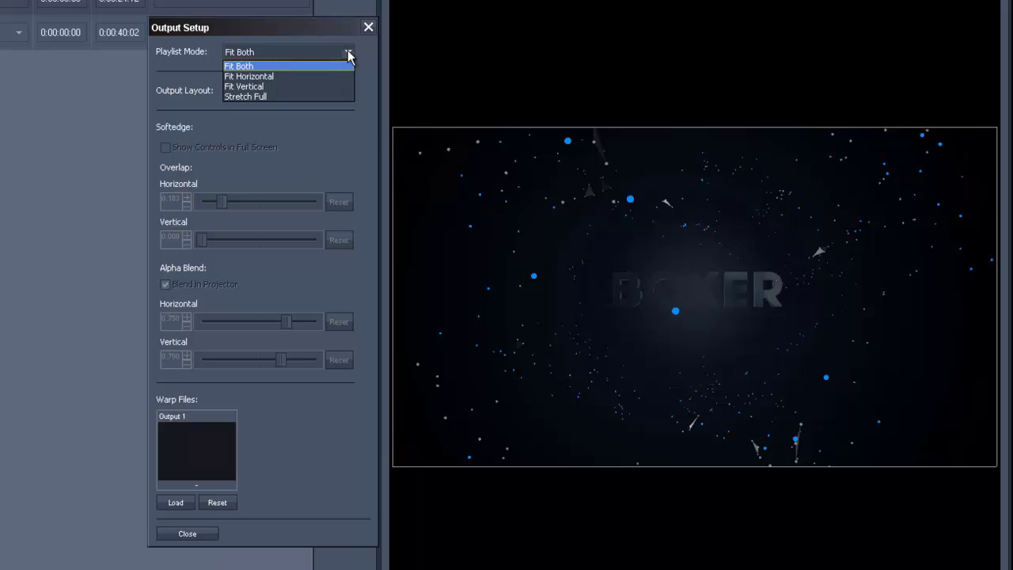
pyautogui.click(348, 90)
pyautogui.click(348, 90)
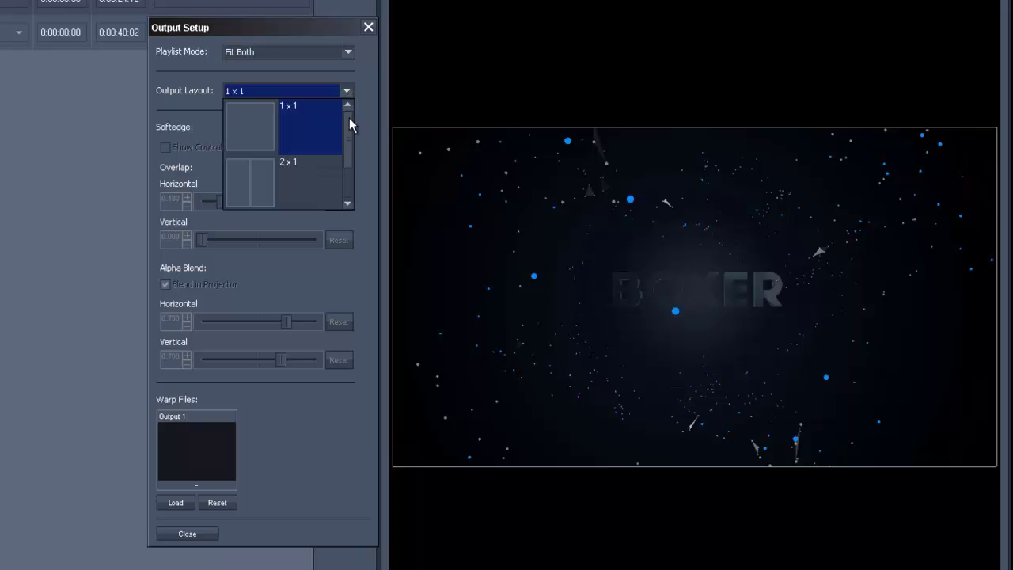
pyautogui.click(346, 164)
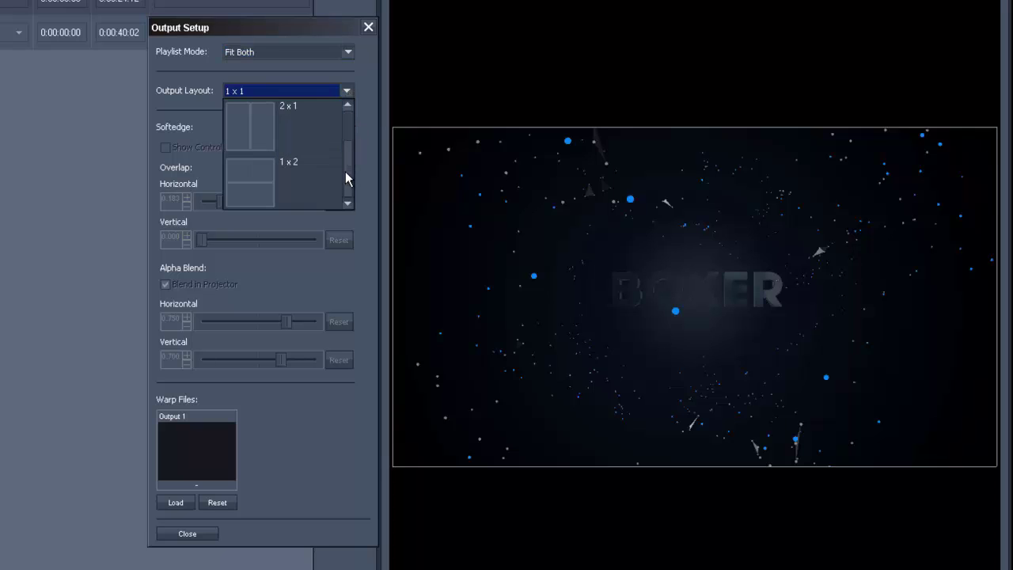
pyautogui.click(323, 136)
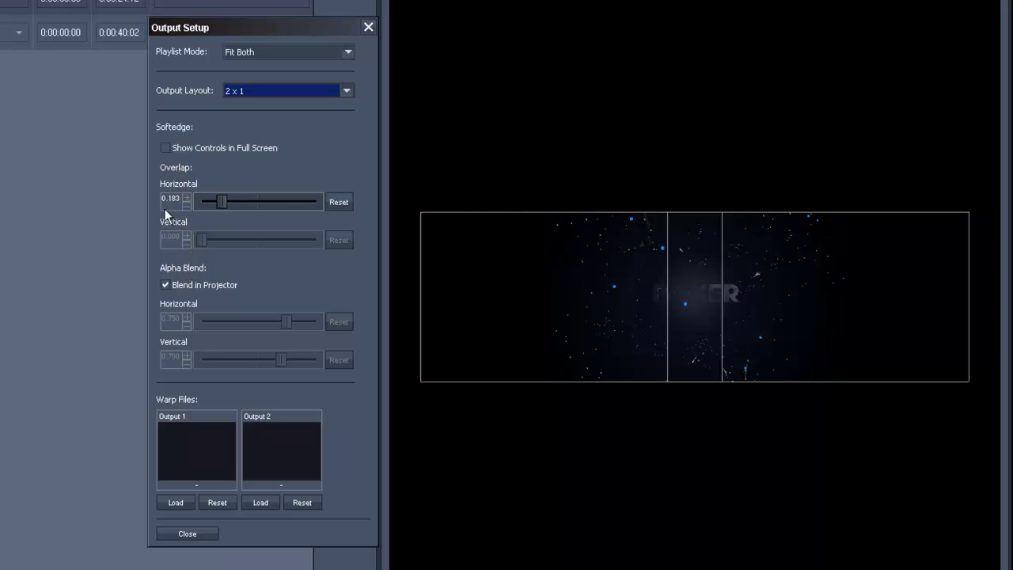
pyautogui.click(165, 148)
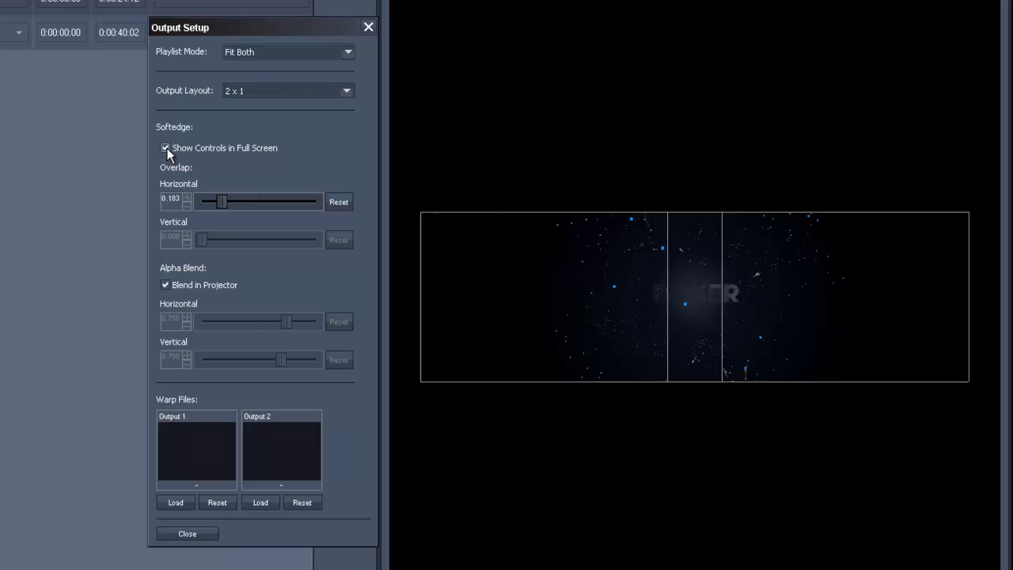
pyautogui.click(165, 285)
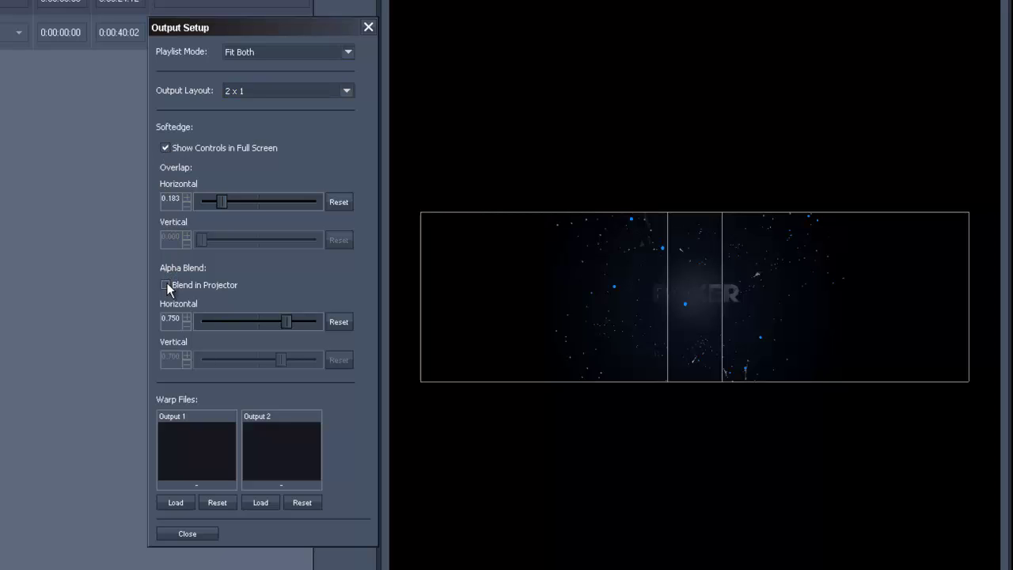
# Step: Apply the Sphere_Invert.x warp mesh to Output 1 and close Output Setup
pyautogui.click(175, 503)
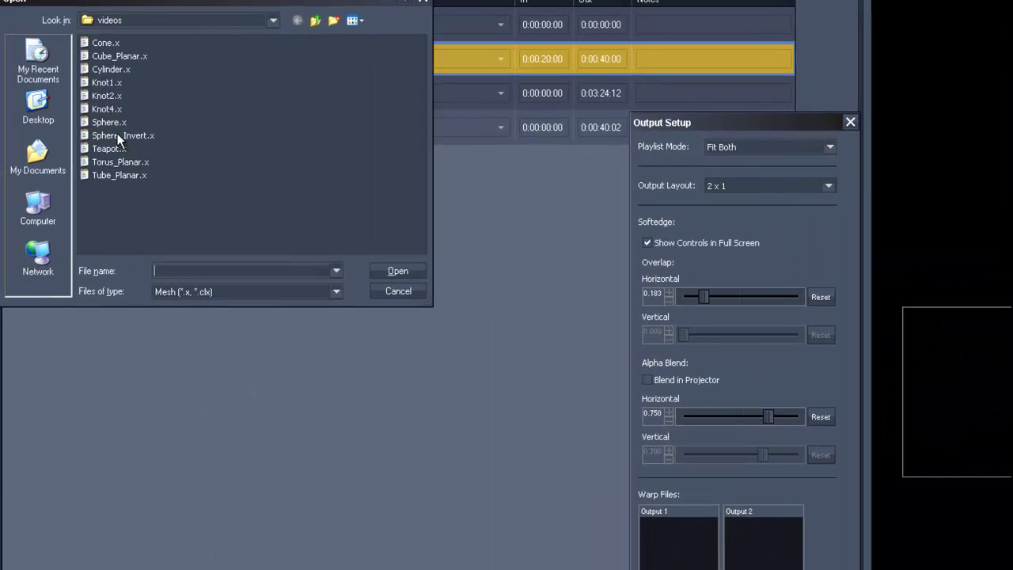
pyautogui.doubleClick(117, 134)
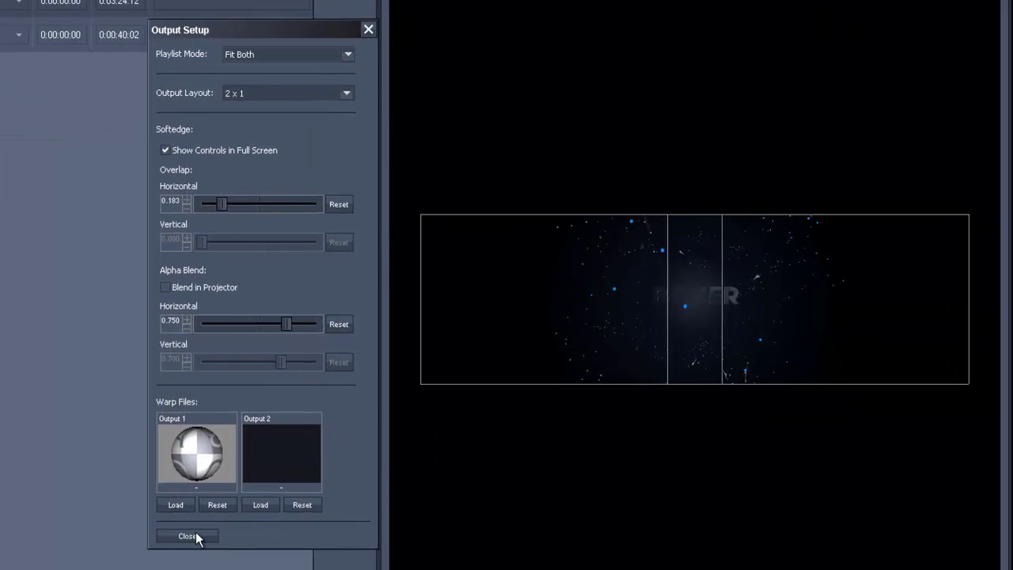
pyautogui.click(197, 538)
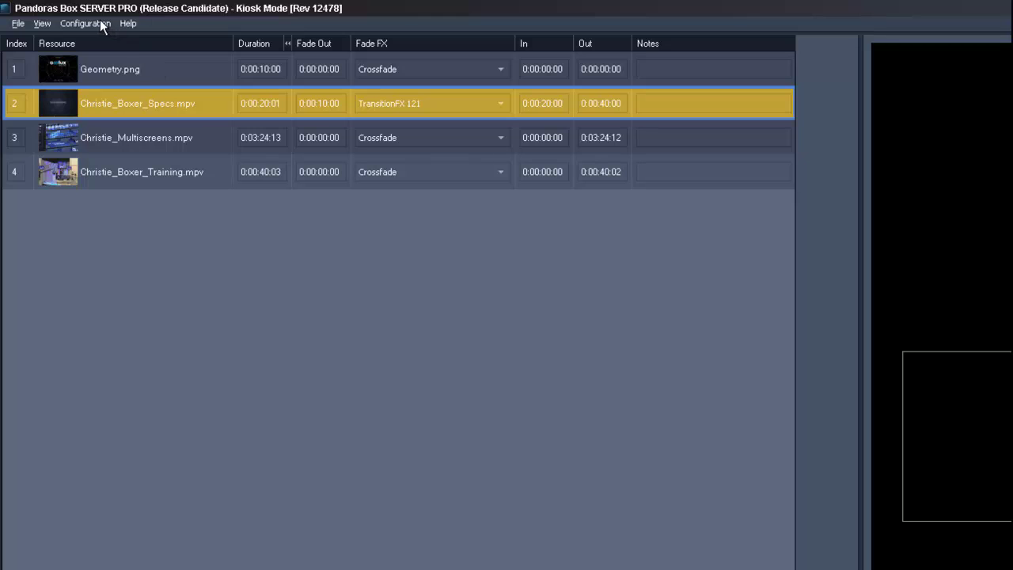
# Step: In Audio Setup, enable audio alongside playlist entries and set the device to ASIO4ALL v2 at 44100 Hz
pyautogui.click(103, 23)
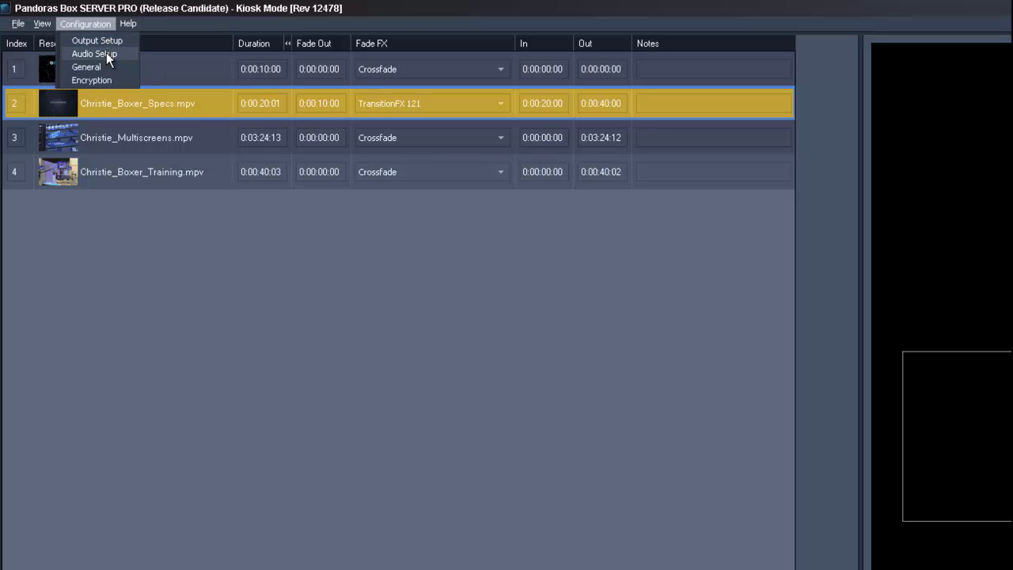
pyautogui.click(106, 52)
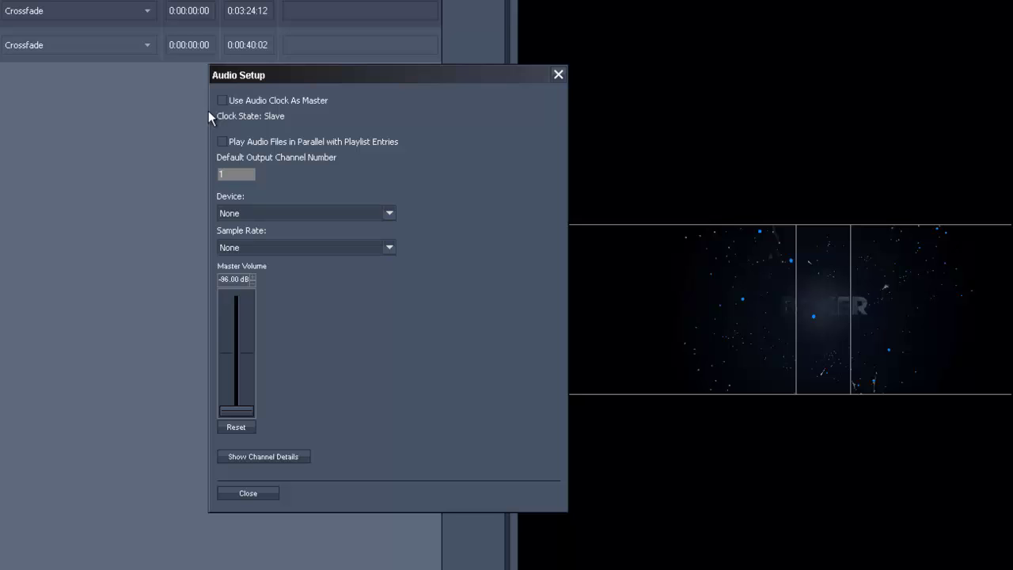
pyautogui.click(220, 101)
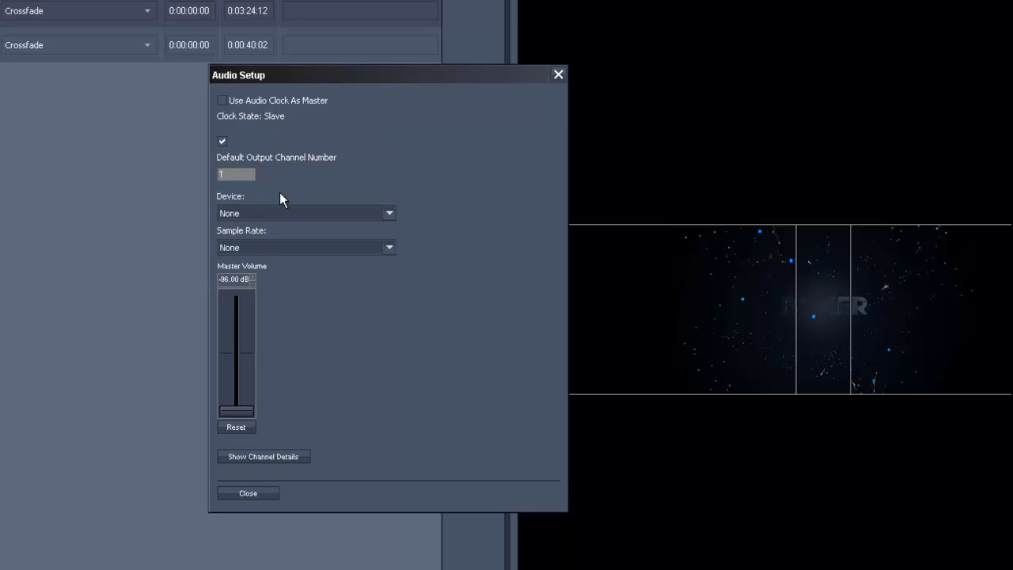
pyautogui.click(389, 217)
pyautogui.click(364, 237)
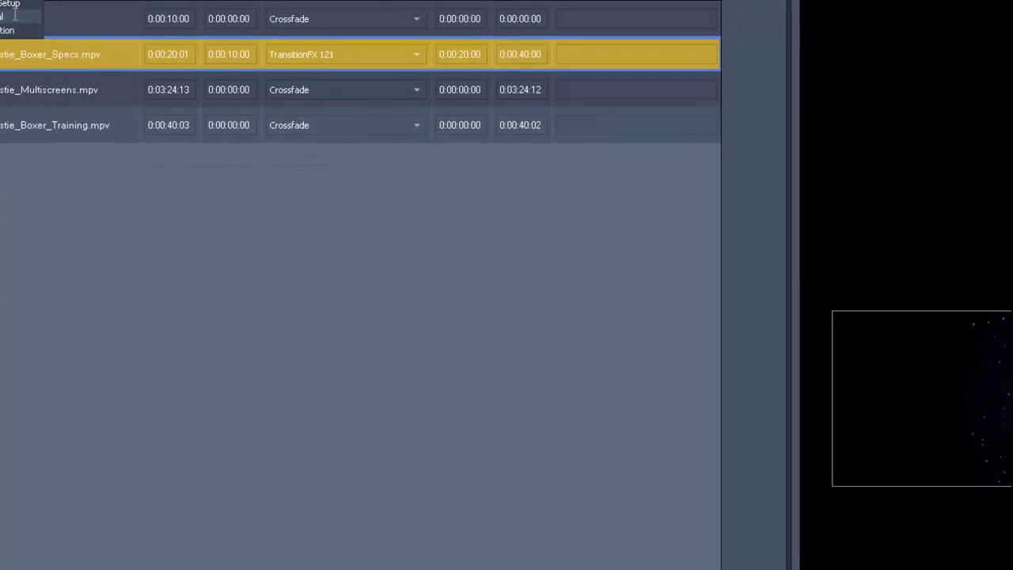
# Step: In General settings, turn on Start in Full Screen, Start with Playlist and Loop Entries
pyautogui.click(12, 16)
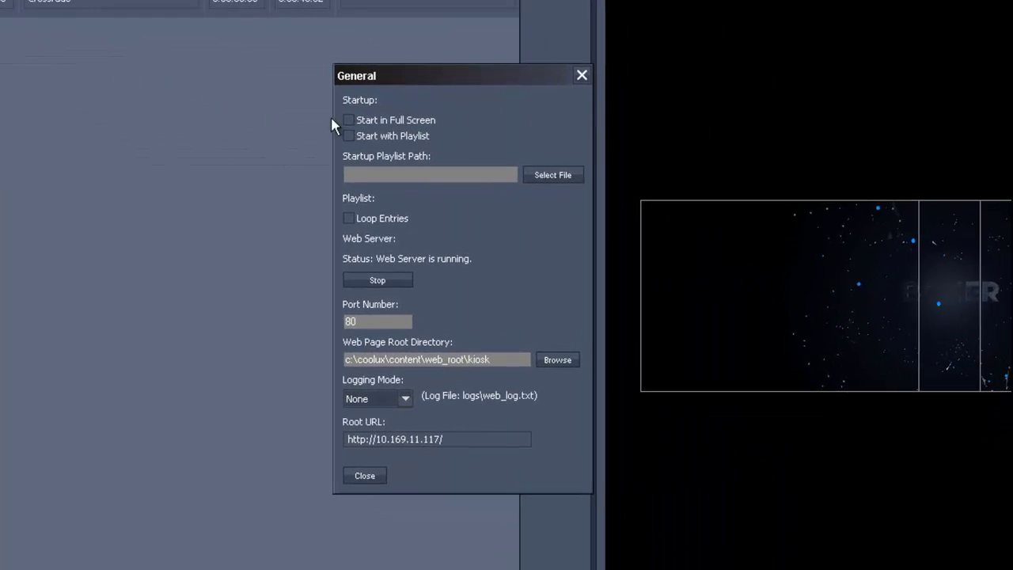
pyautogui.click(349, 120)
pyautogui.click(349, 136)
pyautogui.click(348, 219)
# Step: Select the web page root directory path and root URL, then close General settings
pyautogui.doubleClick(498, 360)
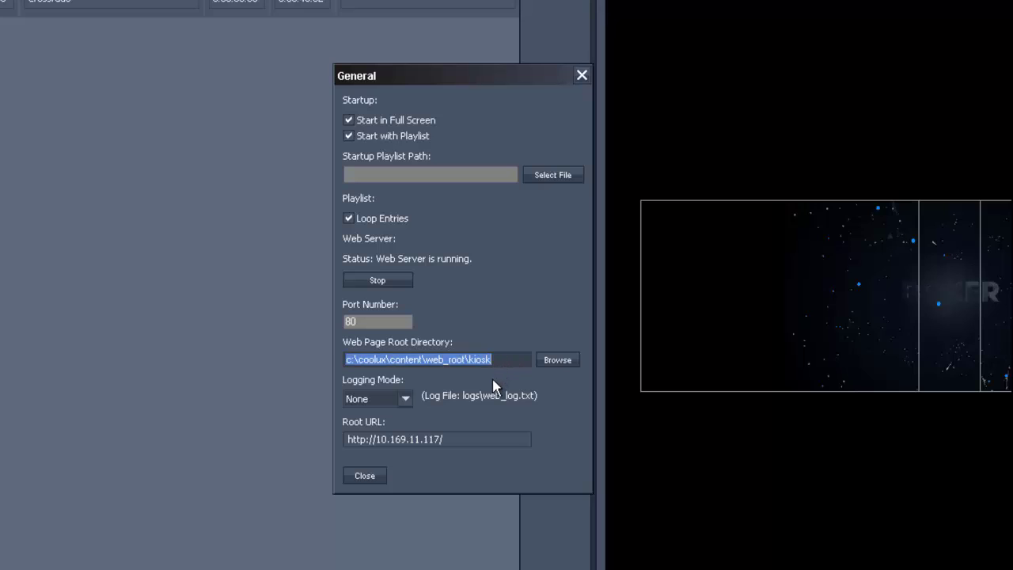
pyautogui.click(478, 439)
pyautogui.doubleClick(346, 438)
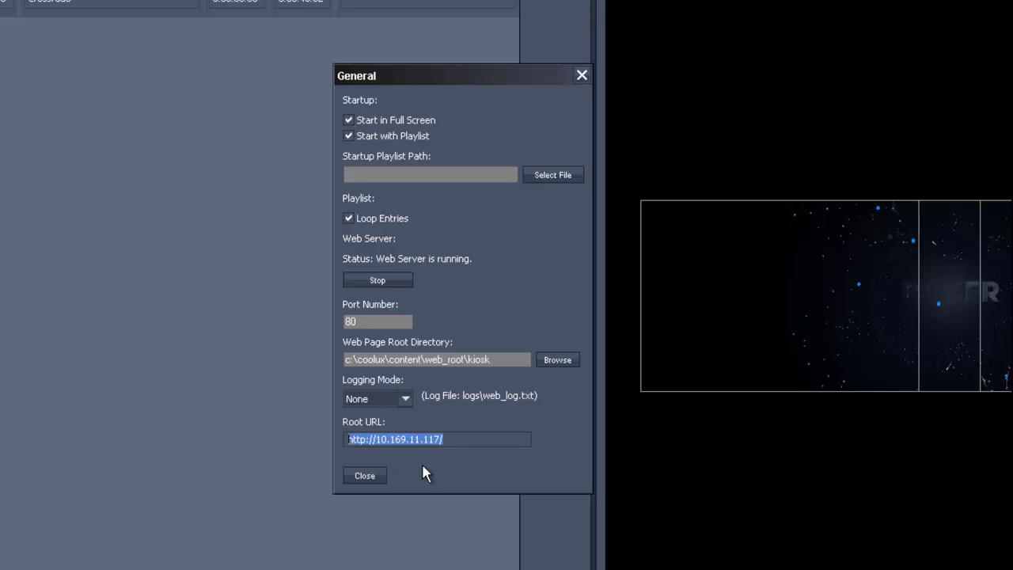
pyautogui.click(364, 475)
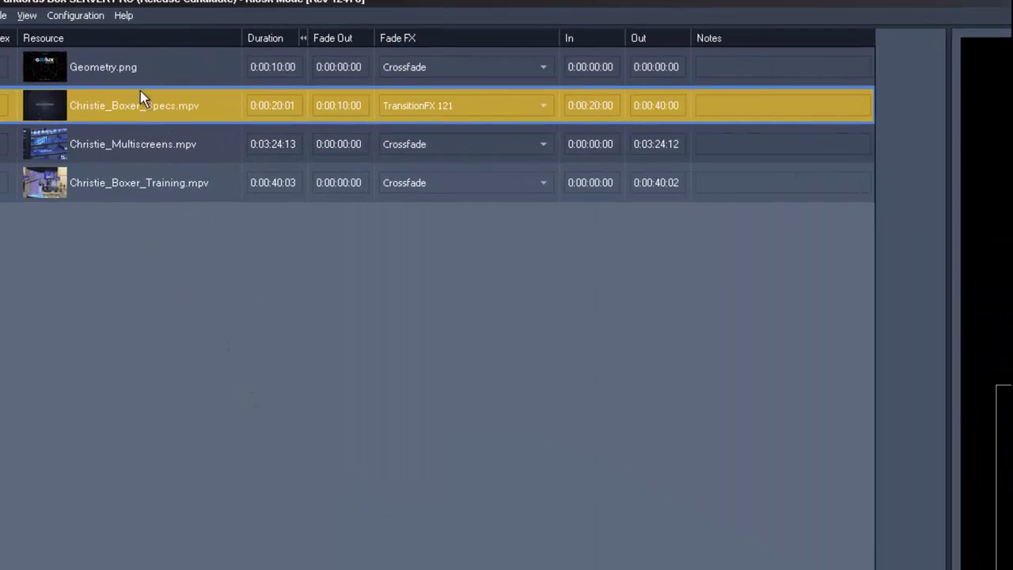
pyautogui.click(93, 16)
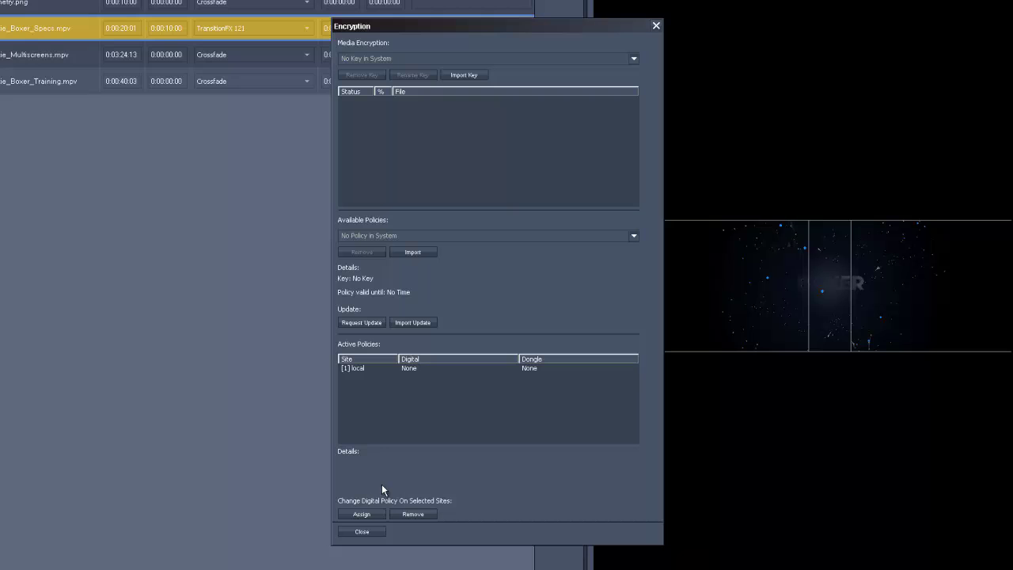
pyautogui.click(361, 532)
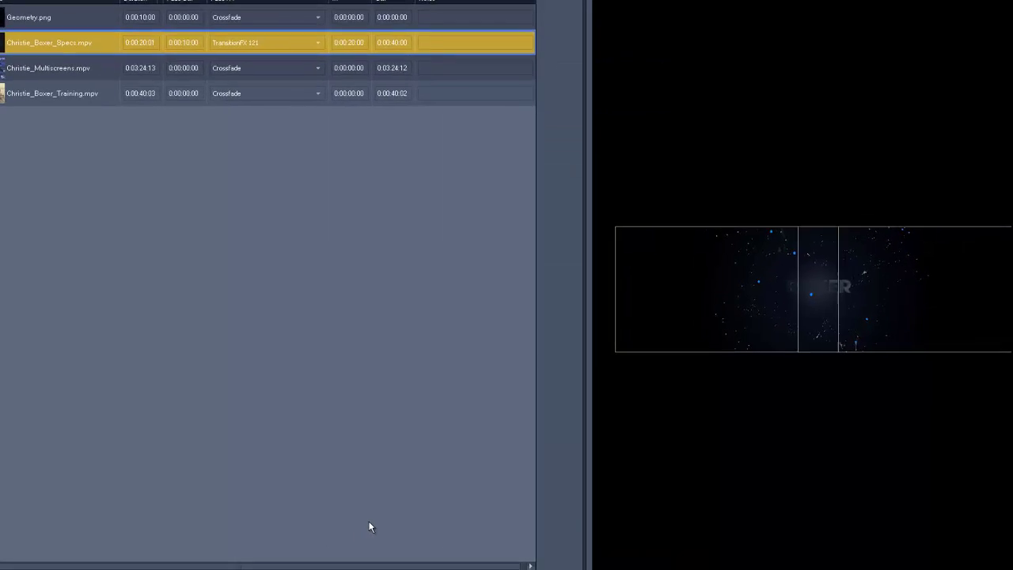